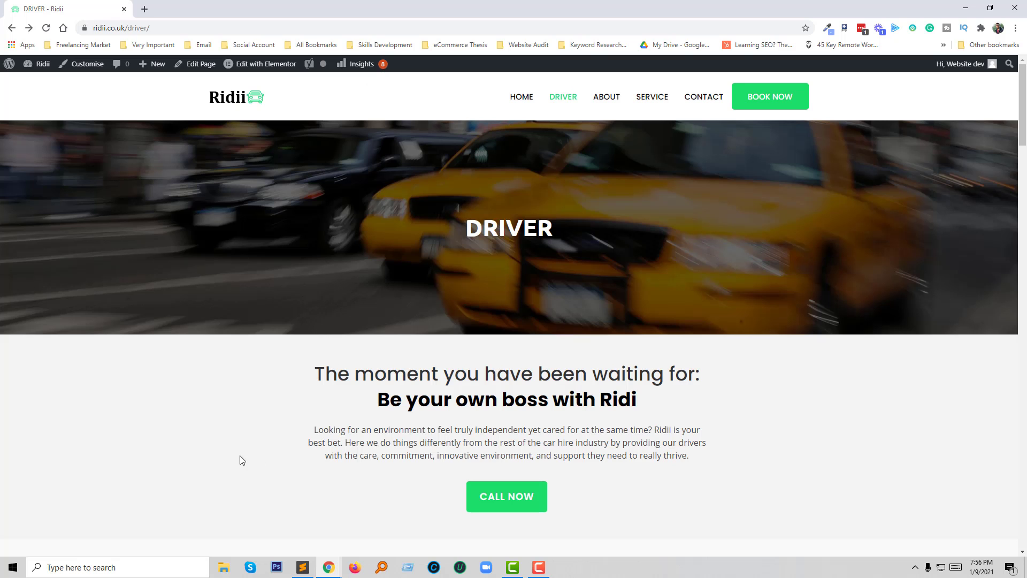
Open the Driver page in the Elementor editor in a new browser tab.
{"action": "scroll", "coordinate": [369, 458], "scroll_direction": "down", "scroll_amount": 1}
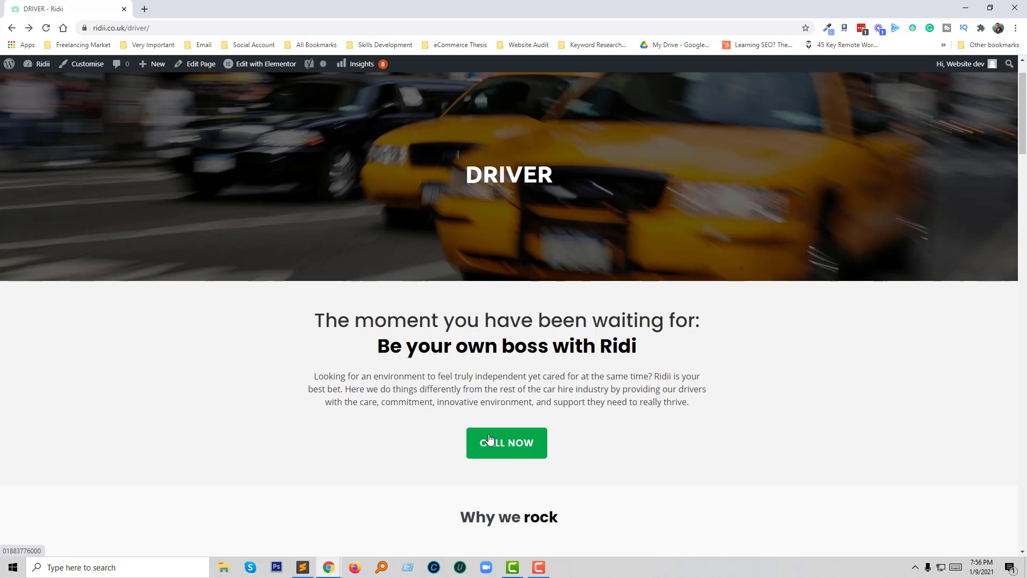
{"action": "scroll", "coordinate": [589, 453], "scroll_direction": "up", "scroll_amount": 1}
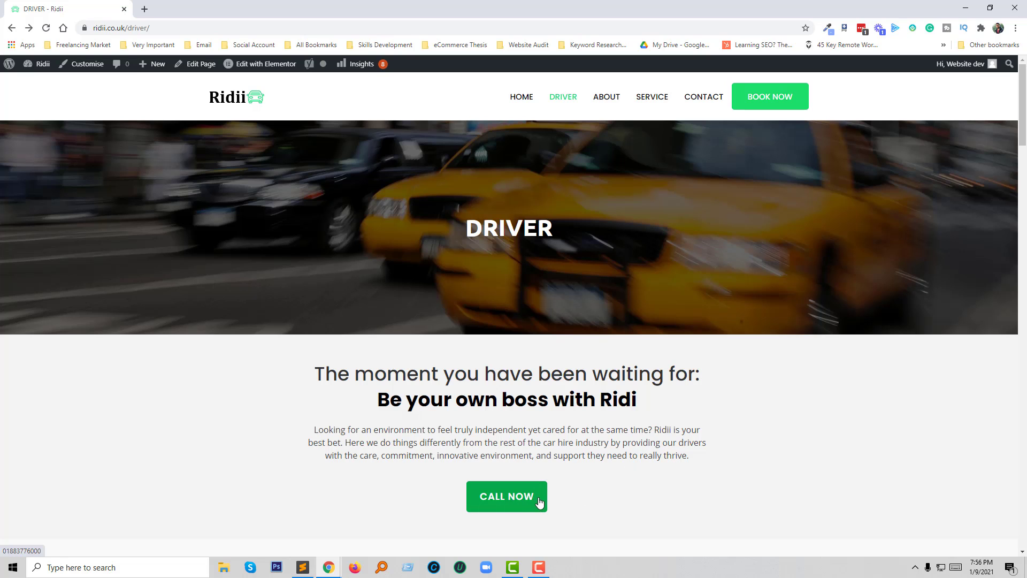
{"action": "middle_click", "coordinate": [267, 69]}
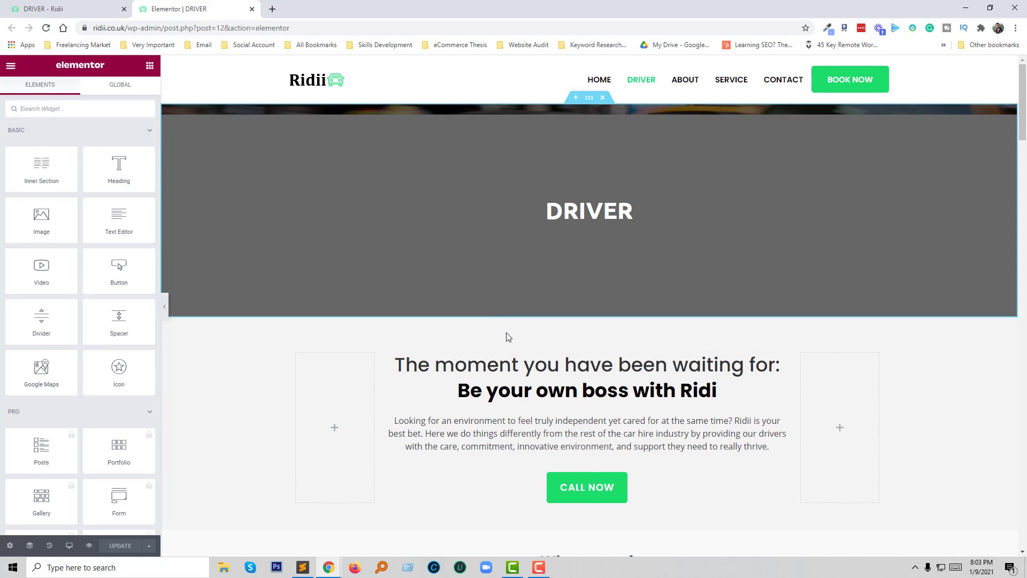
{"action": "scroll", "coordinate": [567, 395], "scroll_direction": "down", "scroll_amount": 1}
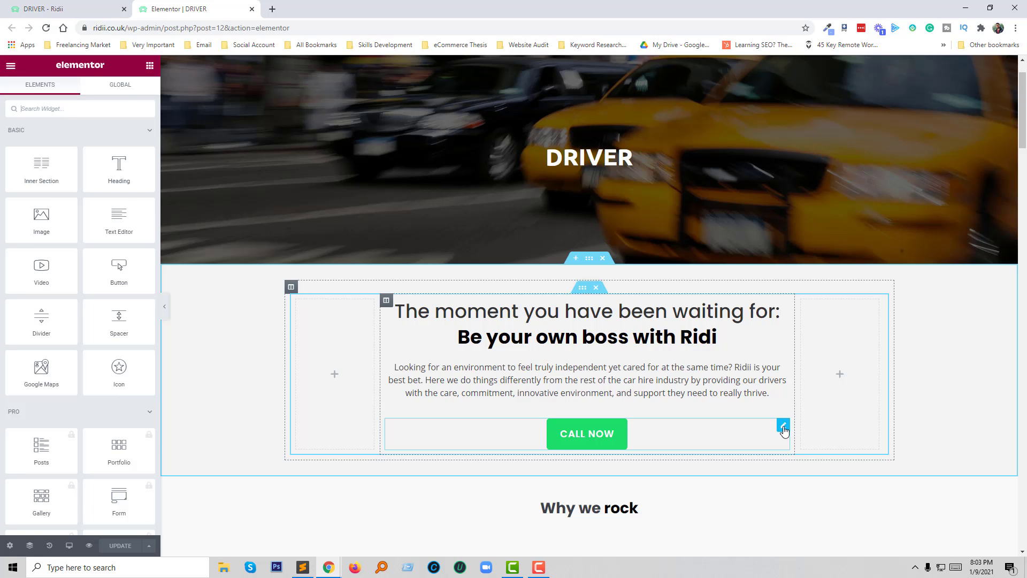
Add the tel: prefix to the CALL NOW button's link and save the page with Update.
{"action": "left_click", "coordinate": [783, 427]}
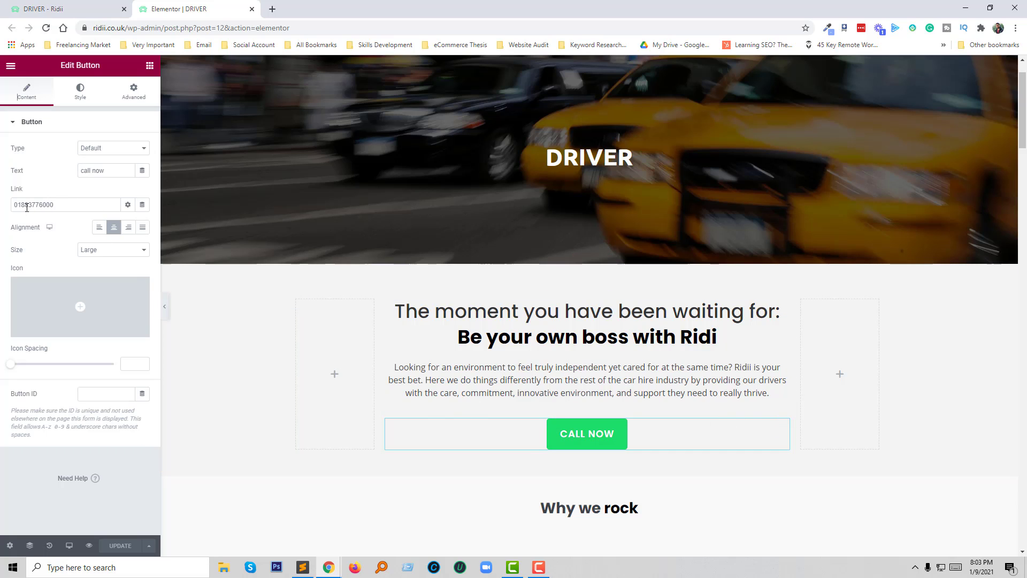
{"action": "double_click", "coordinate": [27, 206]}
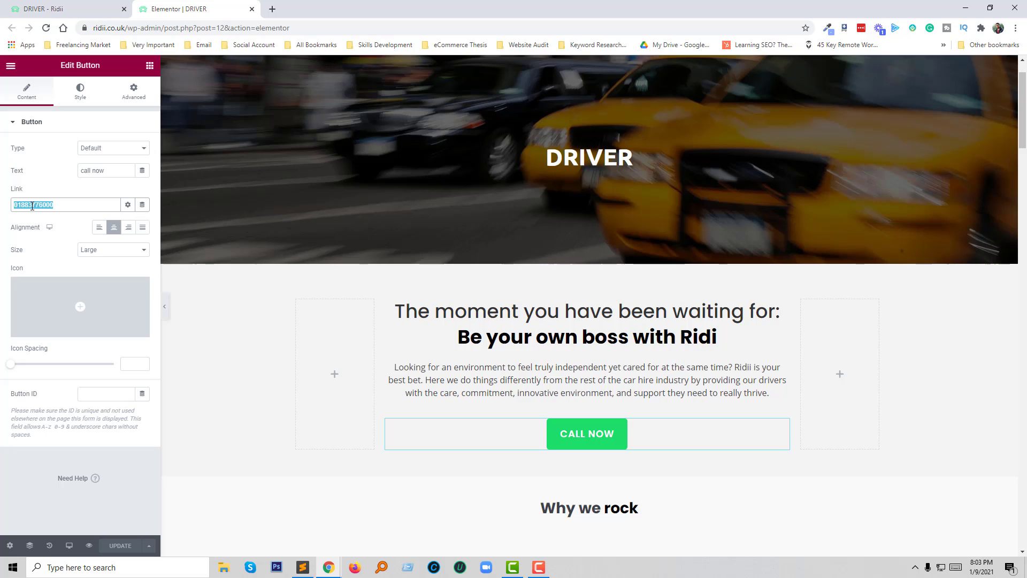
{"action": "left_click", "coordinate": [49, 204]}
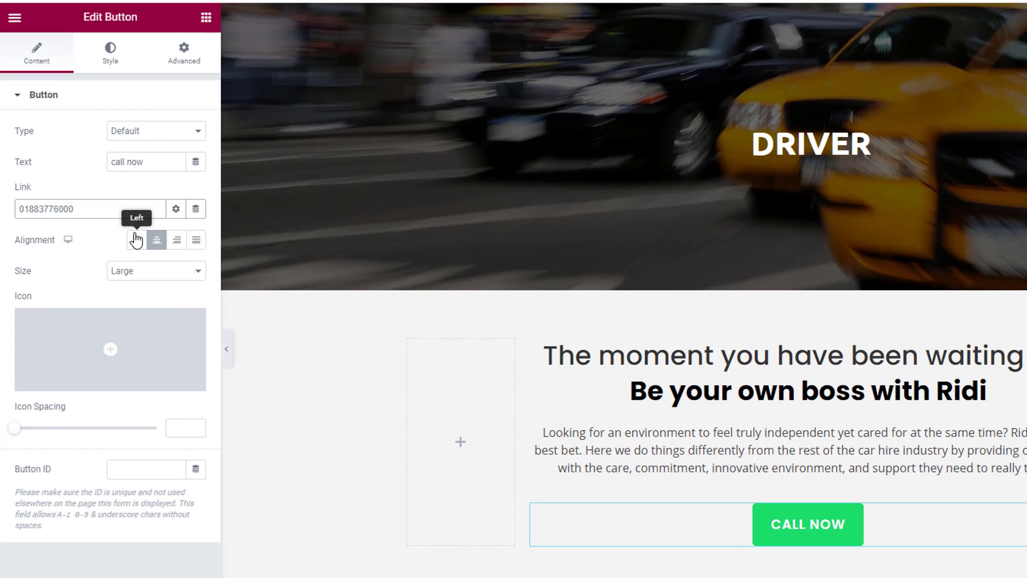
{"action": "type", "text": "te"}
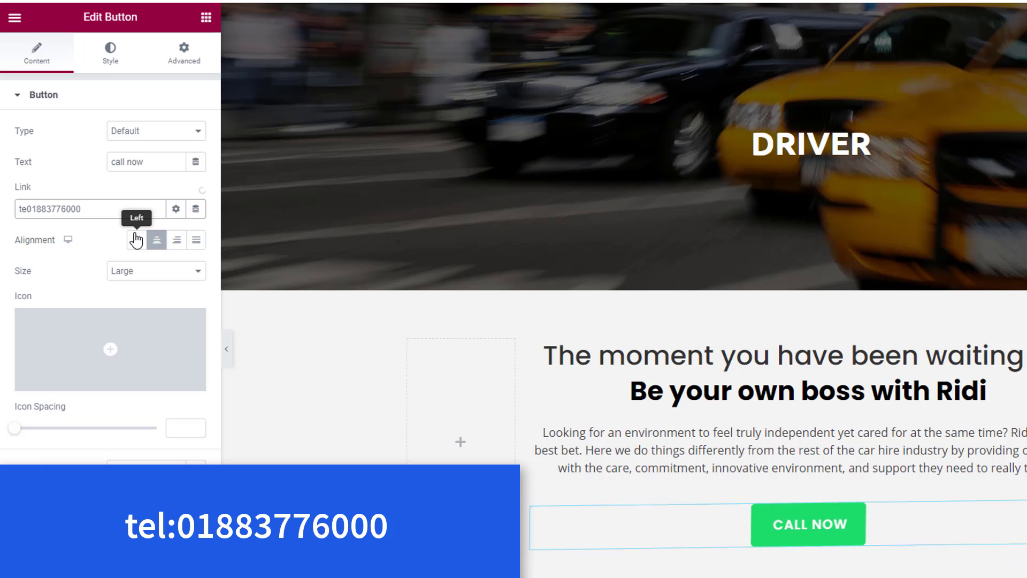
{"action": "type", "text": "l:"}
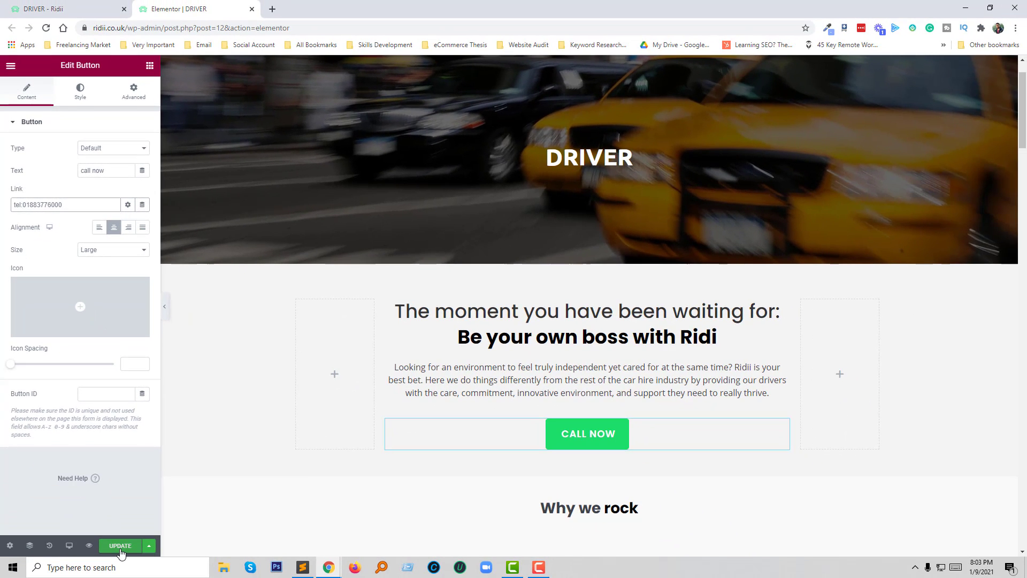
{"action": "left_click", "coordinate": [120, 545]}
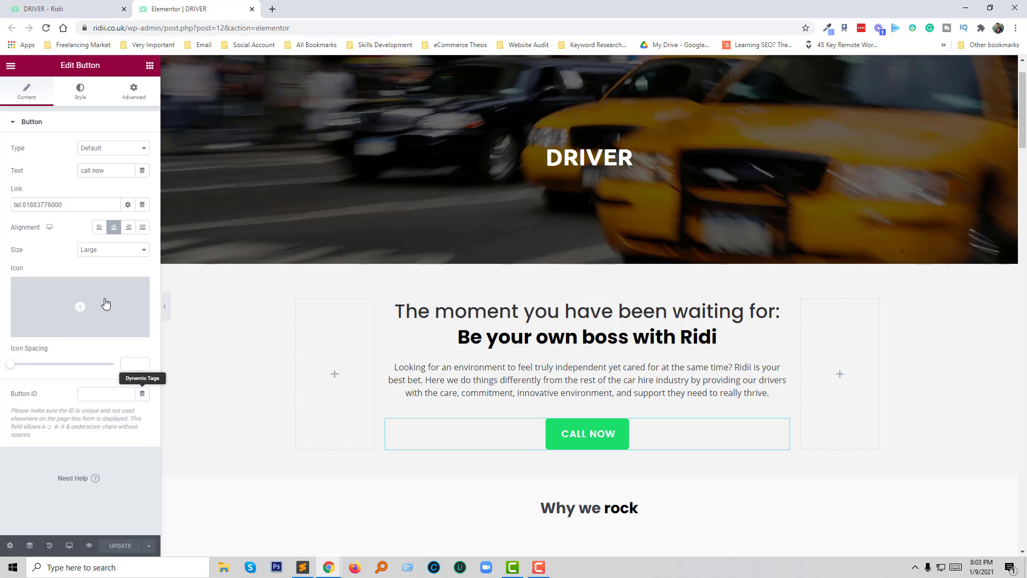
Reload the live Driver page, test CALL NOW and dismiss the Make a call prompt.
{"action": "left_click", "coordinate": [70, 9]}
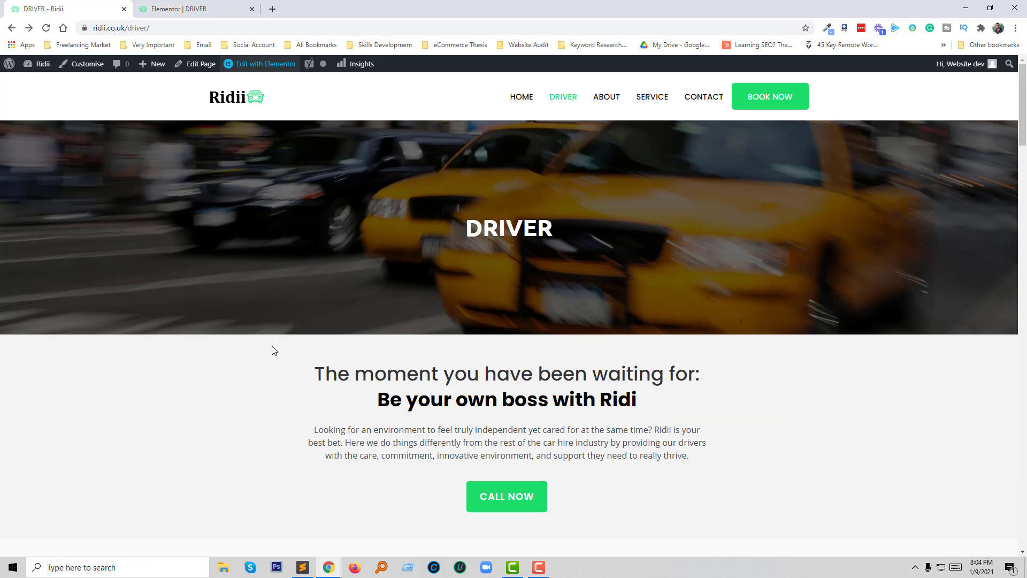
{"action": "left_click", "coordinate": [46, 28]}
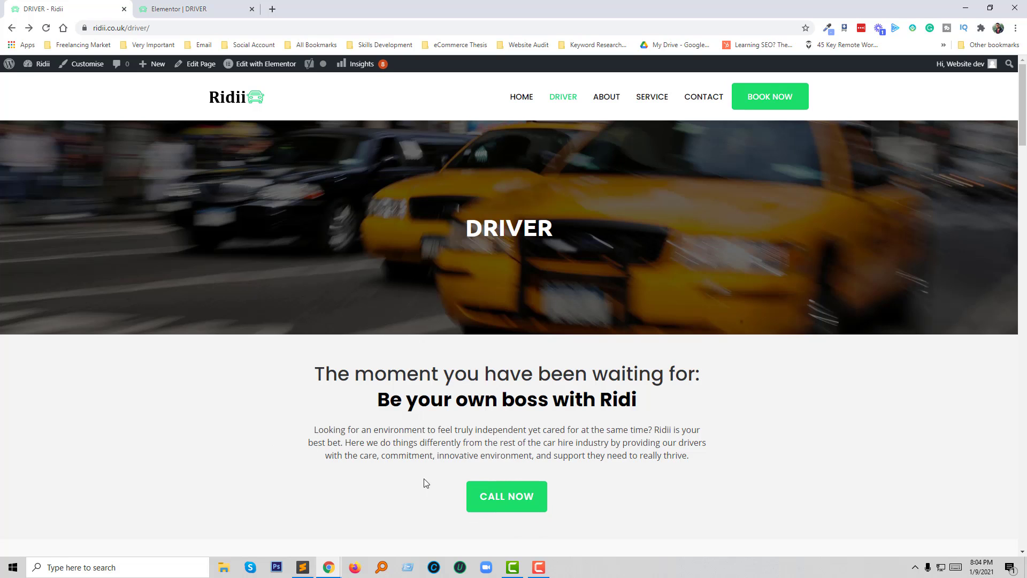
{"action": "left_click", "coordinate": [503, 504]}
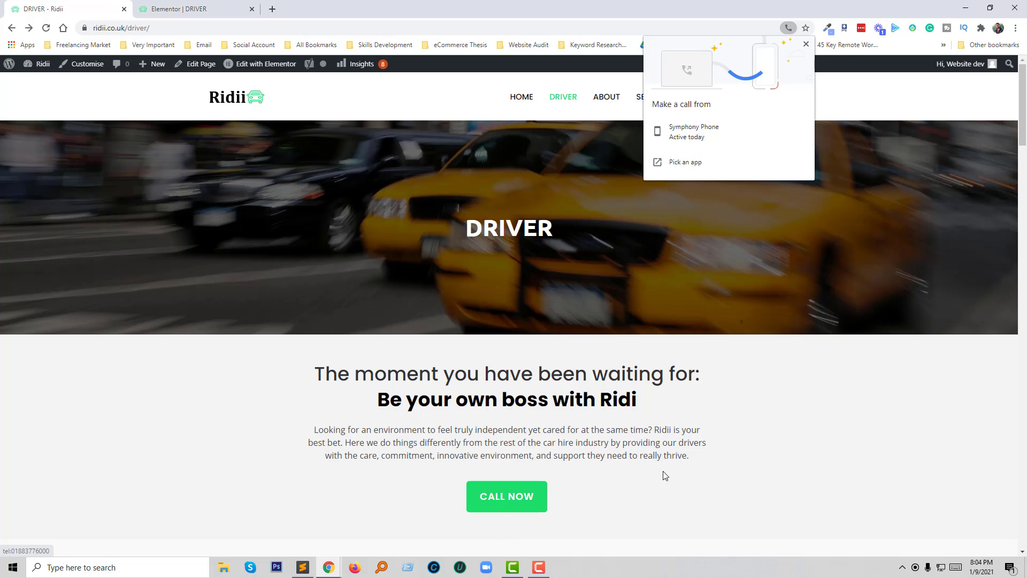
{"action": "left_click", "coordinate": [802, 487]}
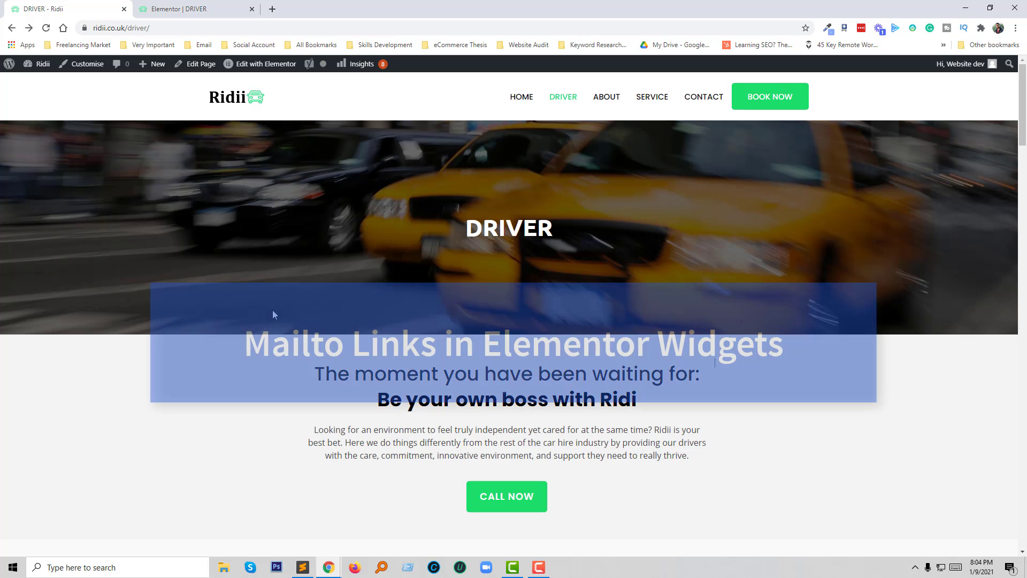
Duplicate the CALL NOW button and relabel the copy 'Email'.
{"action": "left_click", "coordinate": [188, 6]}
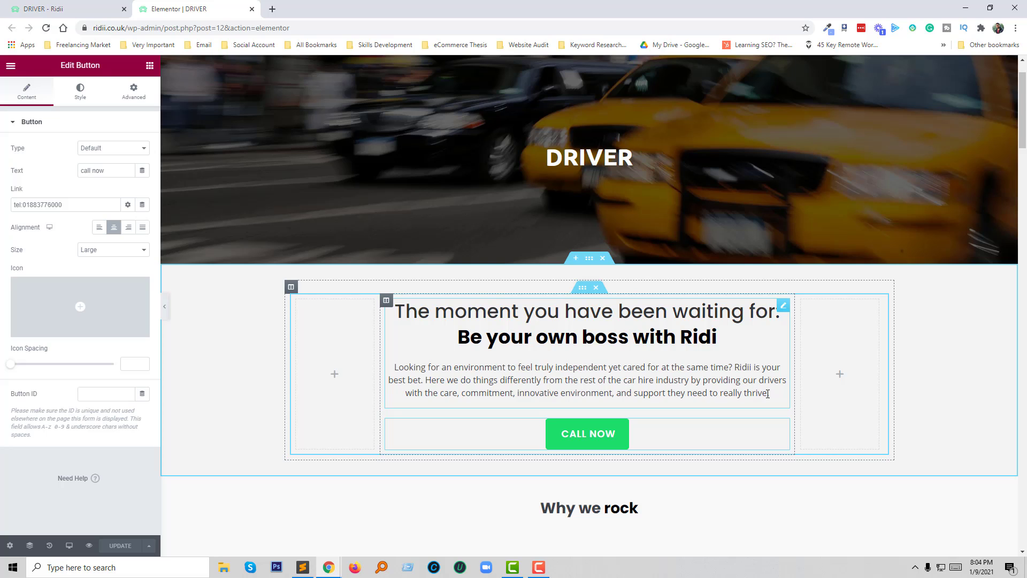
{"action": "left_click", "coordinate": [767, 394]}
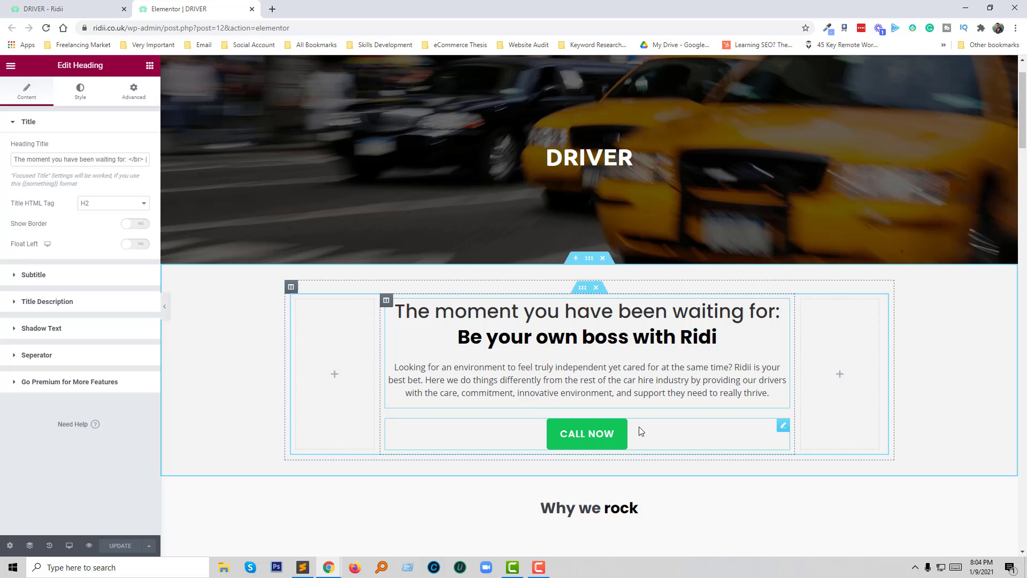
{"action": "right_click", "coordinate": [617, 436]}
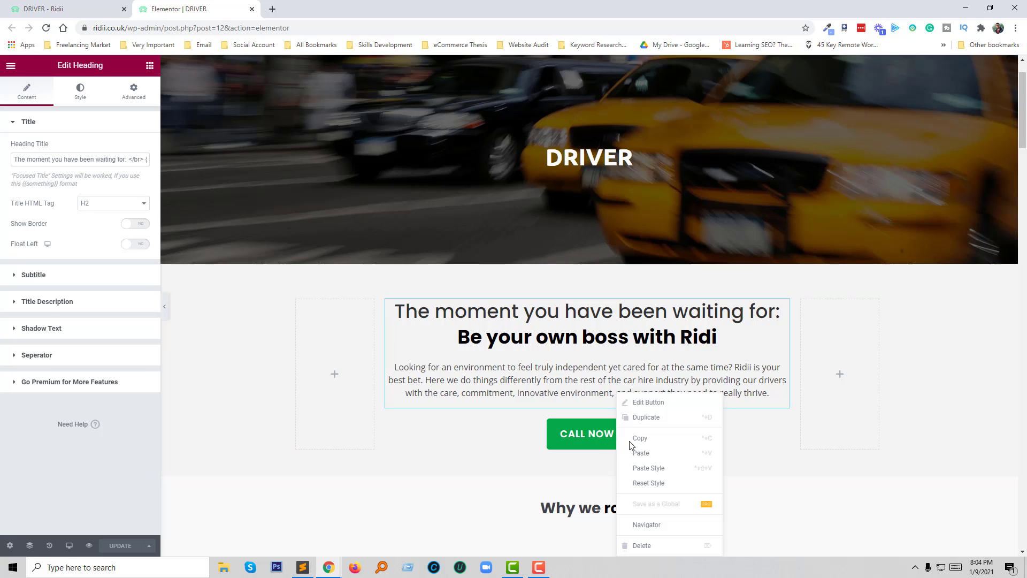
{"action": "left_click", "coordinate": [650, 420]}
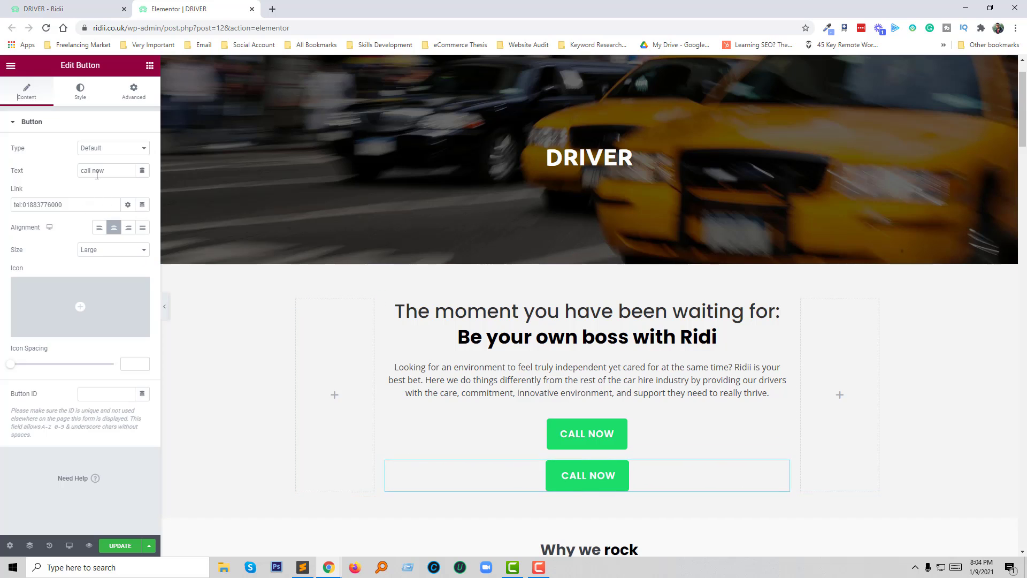
{"action": "triple_click", "coordinate": [97, 172]}
{"action": "type", "text": "E"}
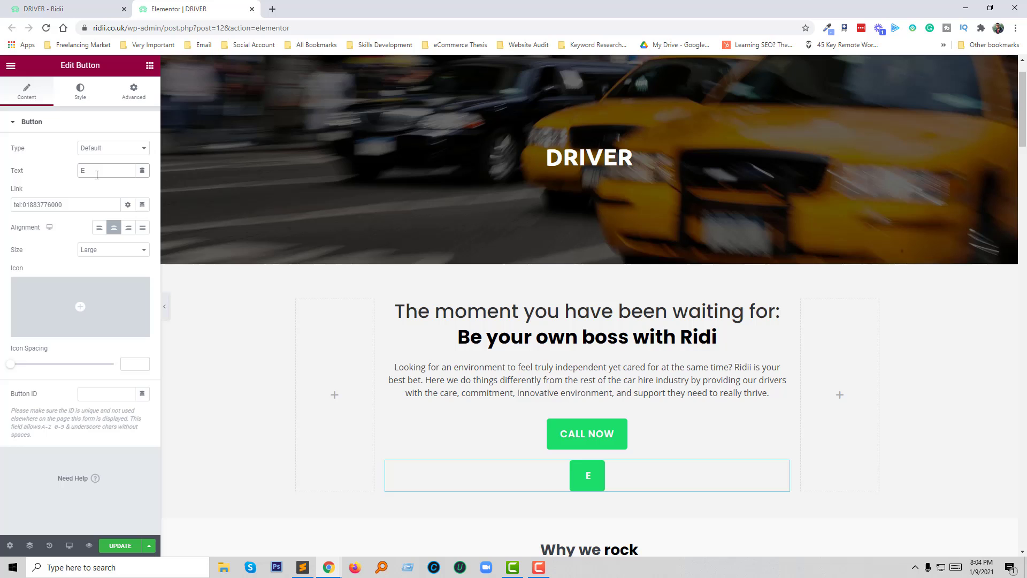
{"action": "type", "text": "mail"}
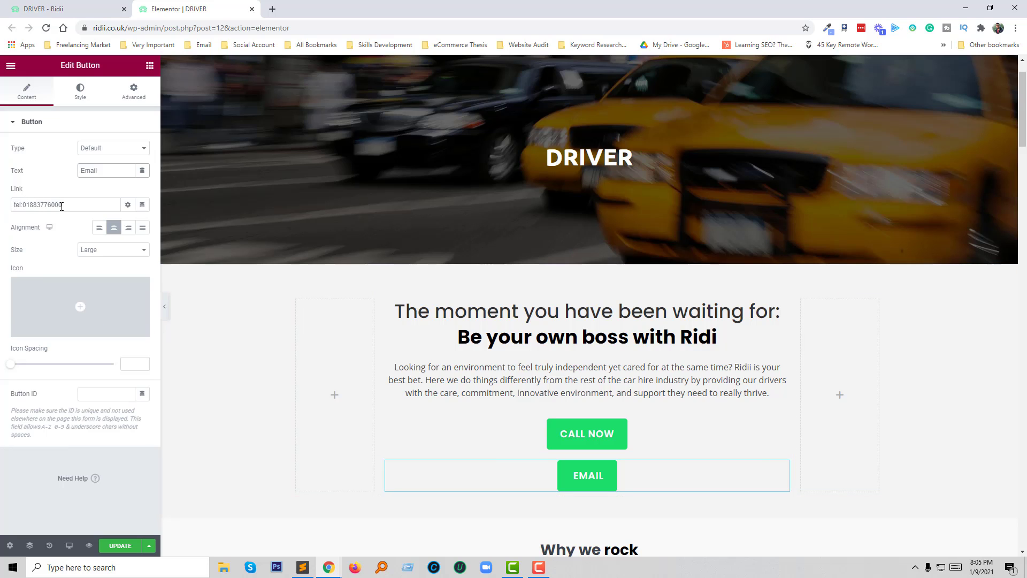
Replace the Email button's link with a pasted mailto: address and save the page.
{"action": "left_click", "coordinate": [65, 206]}
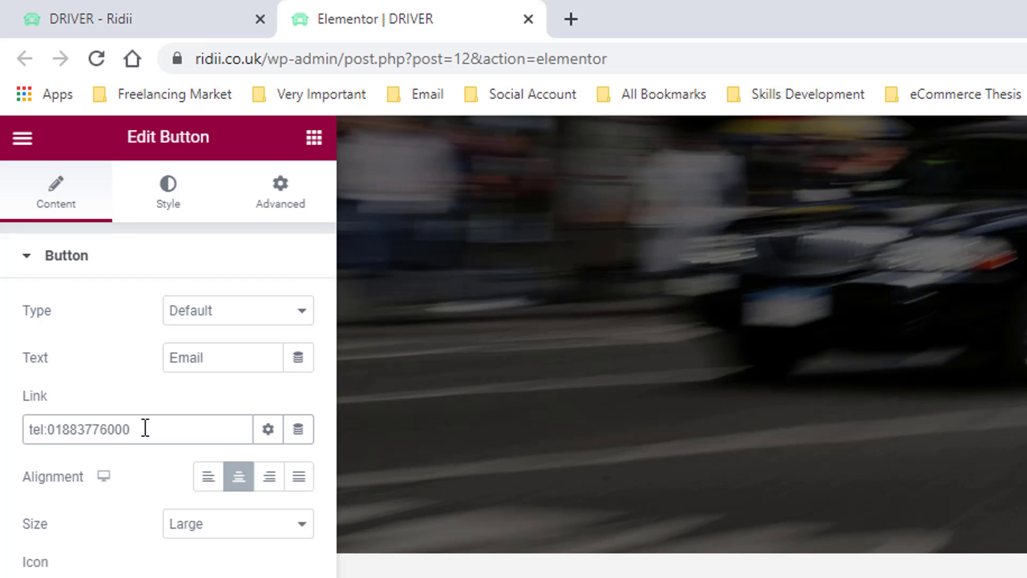
{"action": "triple_click", "coordinate": [70, 203]}
{"action": "key", "text": "ctrl+v"}
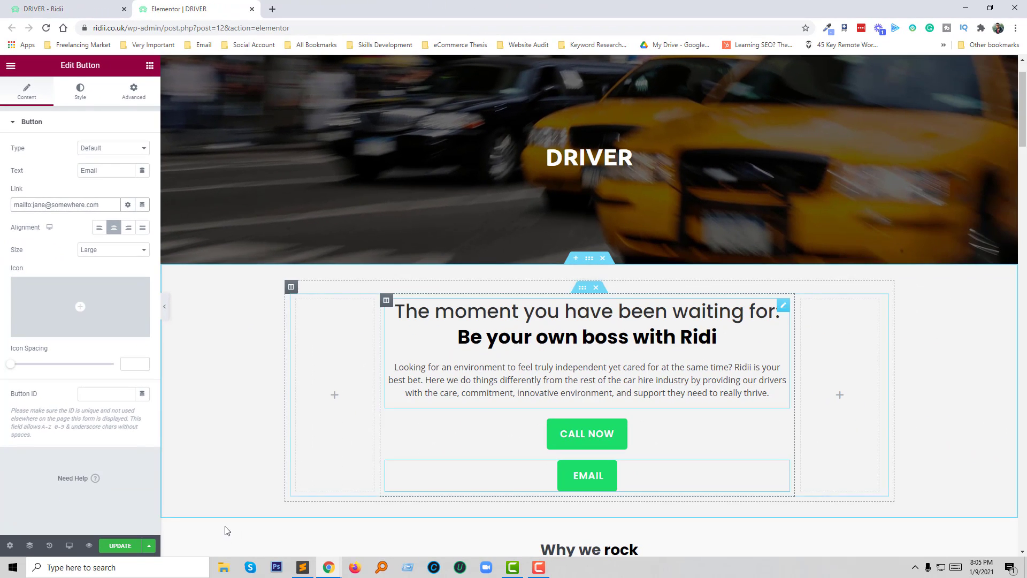
{"action": "left_click", "coordinate": [120, 546]}
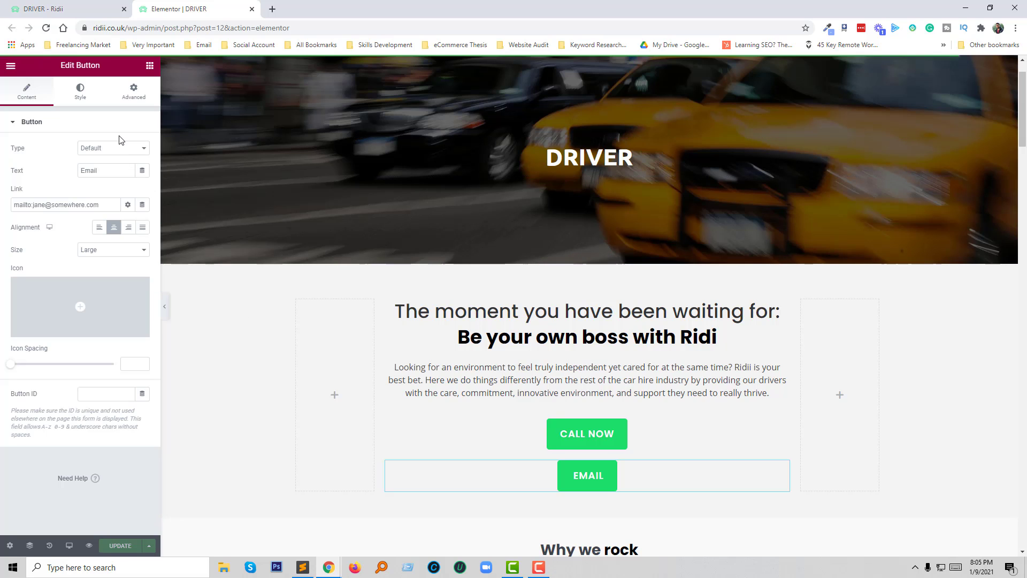
{"action": "key", "text": "ctrl+1"}
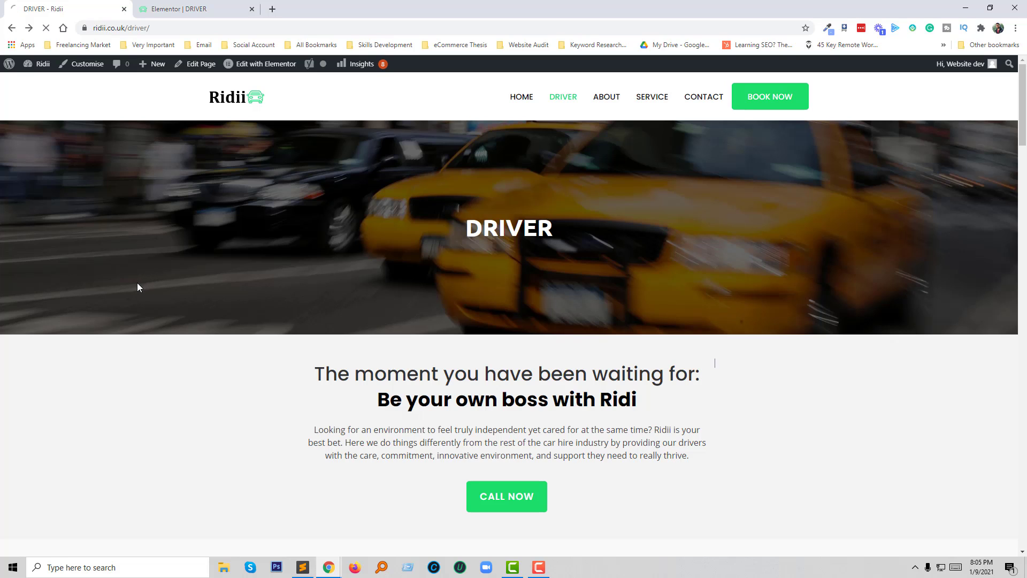
Refresh the live Driver page, test the EMAIL button and close the mail-app chooser.
{"action": "key", "text": "F5"}
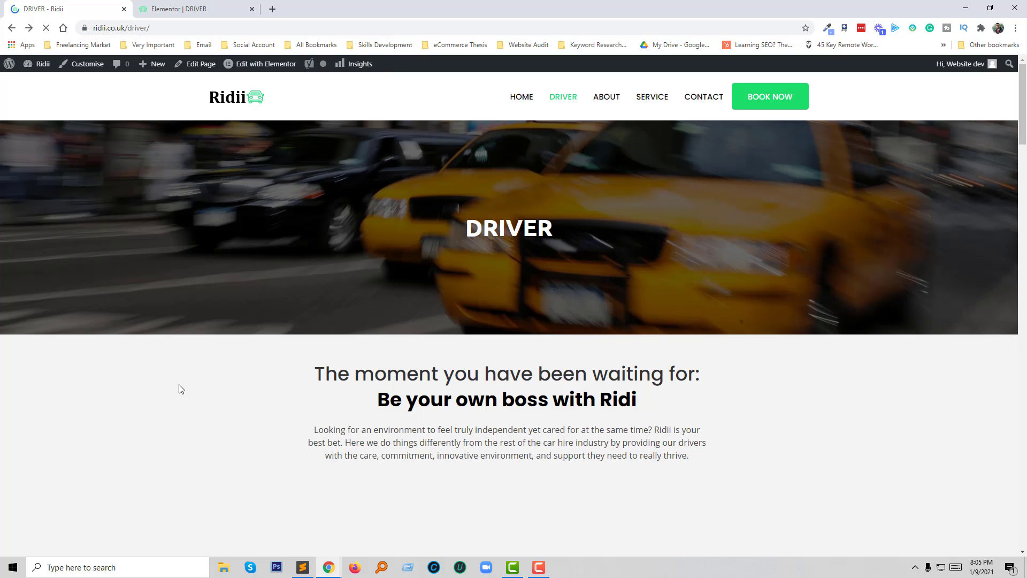
{"action": "scroll", "coordinate": [353, 445], "scroll_direction": "down", "scroll_amount": 2}
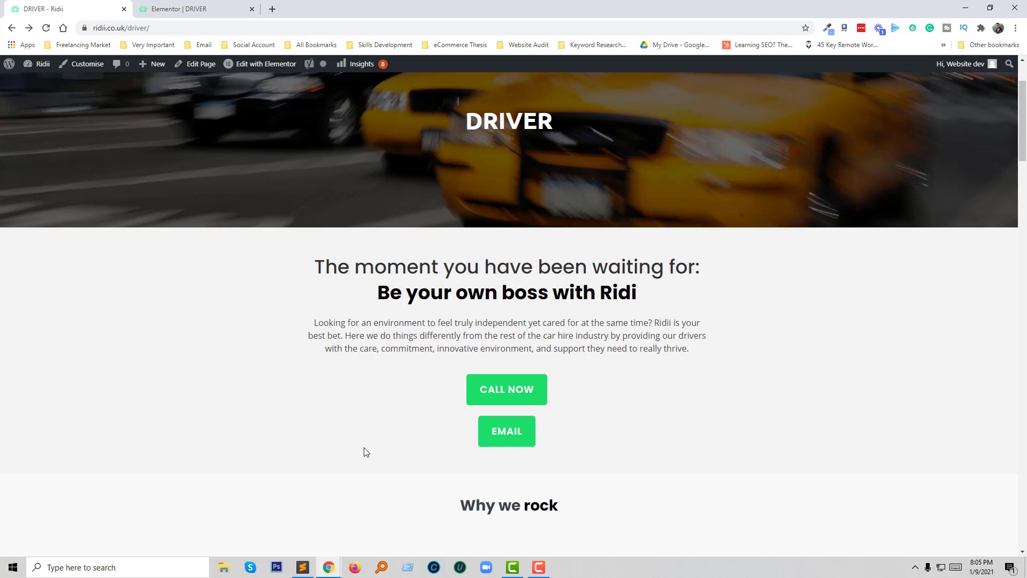
{"action": "left_click", "coordinate": [502, 442]}
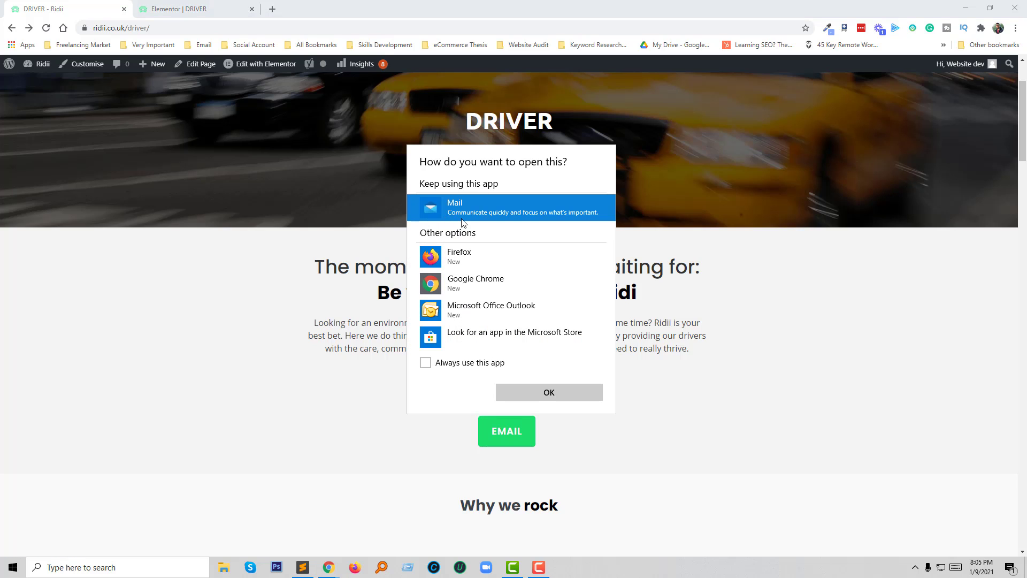
{"action": "left_click", "coordinate": [739, 430]}
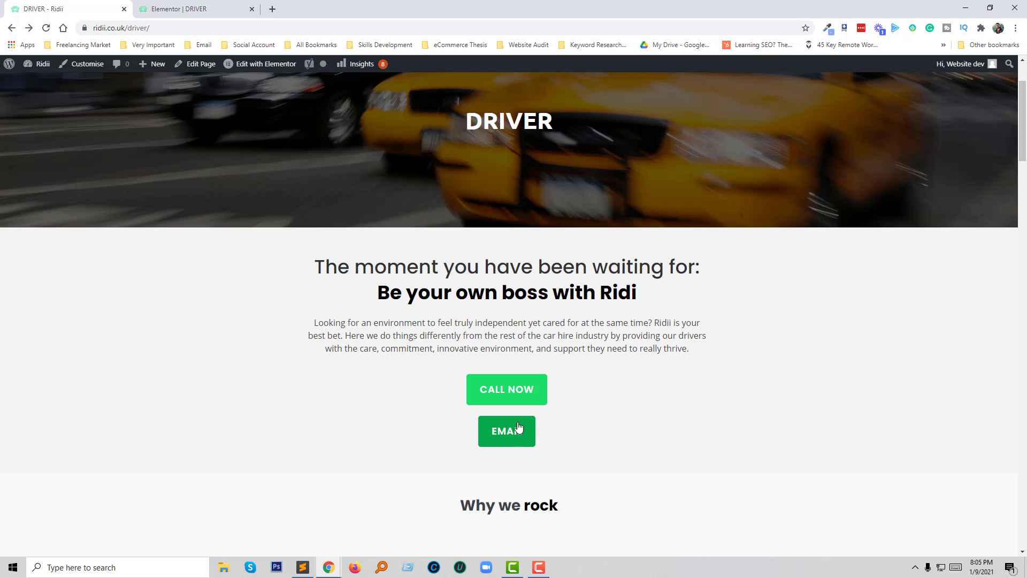
{"action": "scroll", "coordinate": [325, 411], "scroll_direction": "up", "scroll_amount": 2}
{"action": "scroll", "coordinate": [537, 495], "scroll_direction": "down", "scroll_amount": 1}
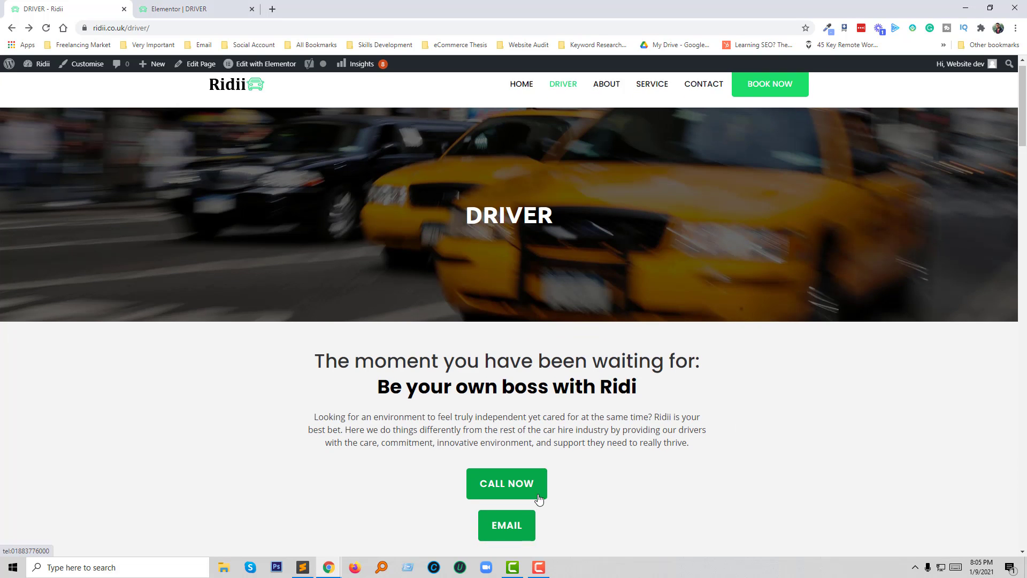
{"action": "scroll", "coordinate": [384, 499], "scroll_direction": "up", "scroll_amount": 1}
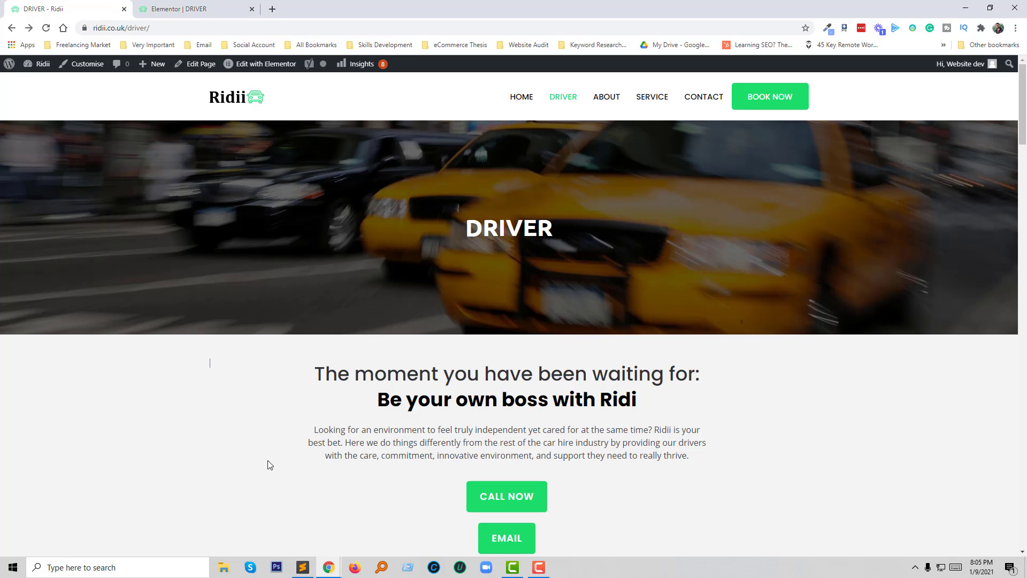
{"action": "left_click", "coordinate": [195, 7]}
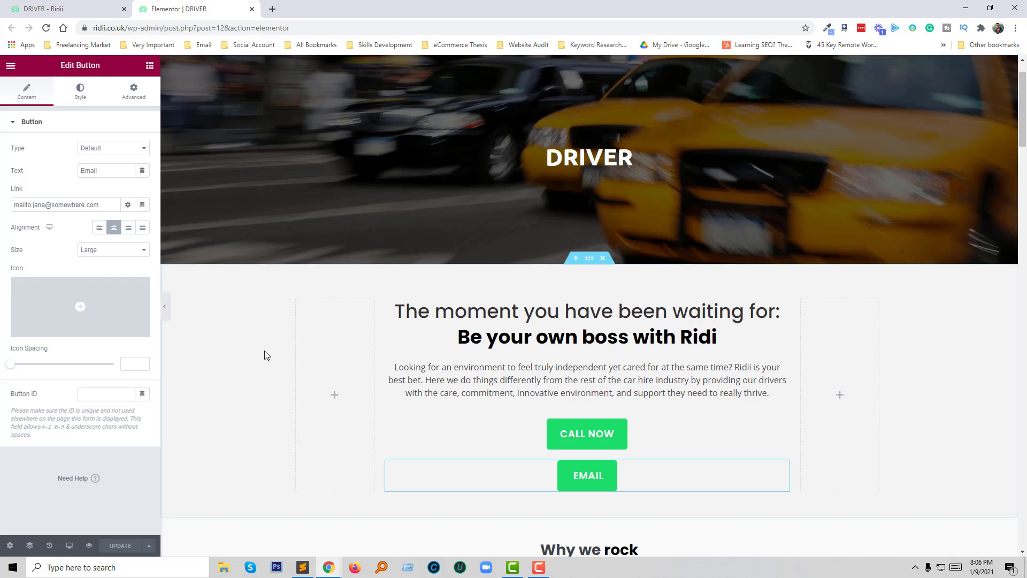